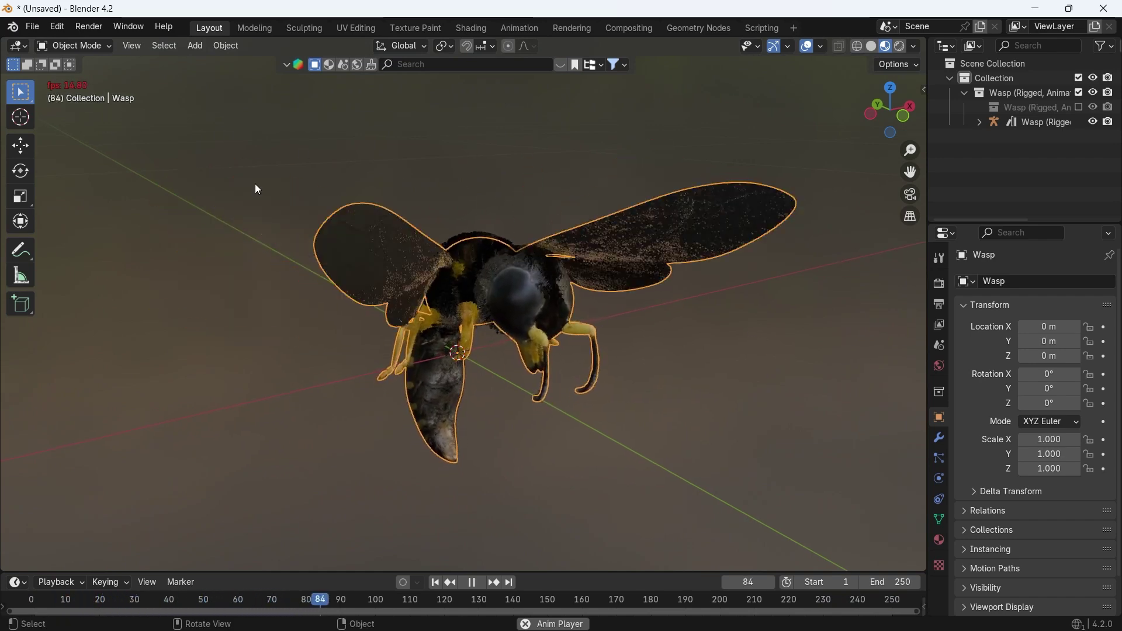
Review the Output properties' format and 24 fps frame rate preset for the wasp scene
click(938, 324)
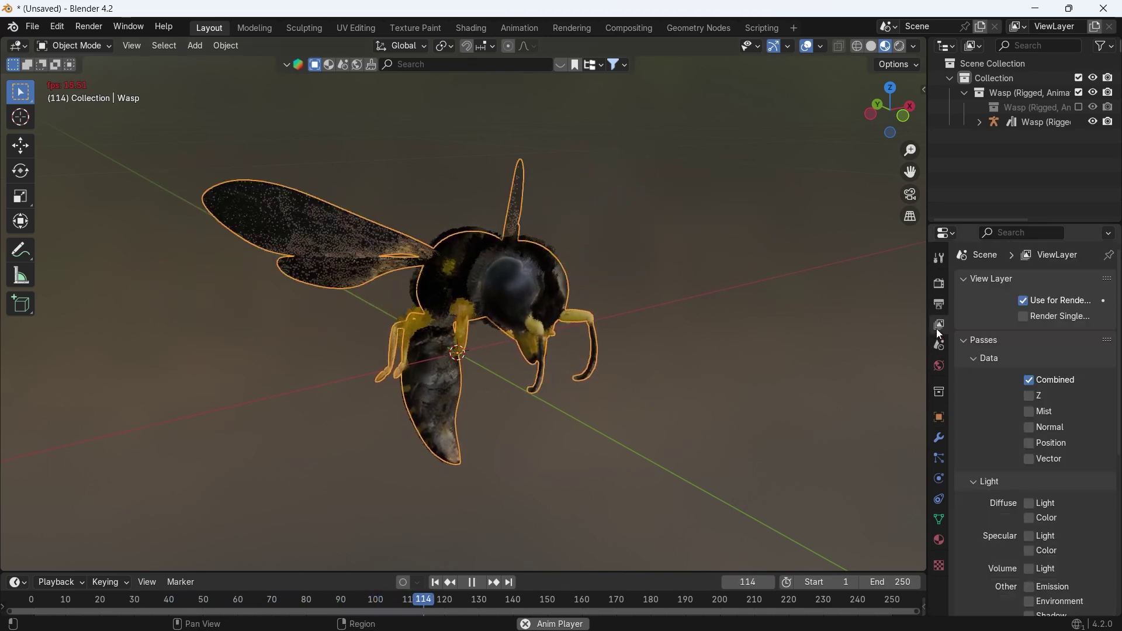
click(938, 305)
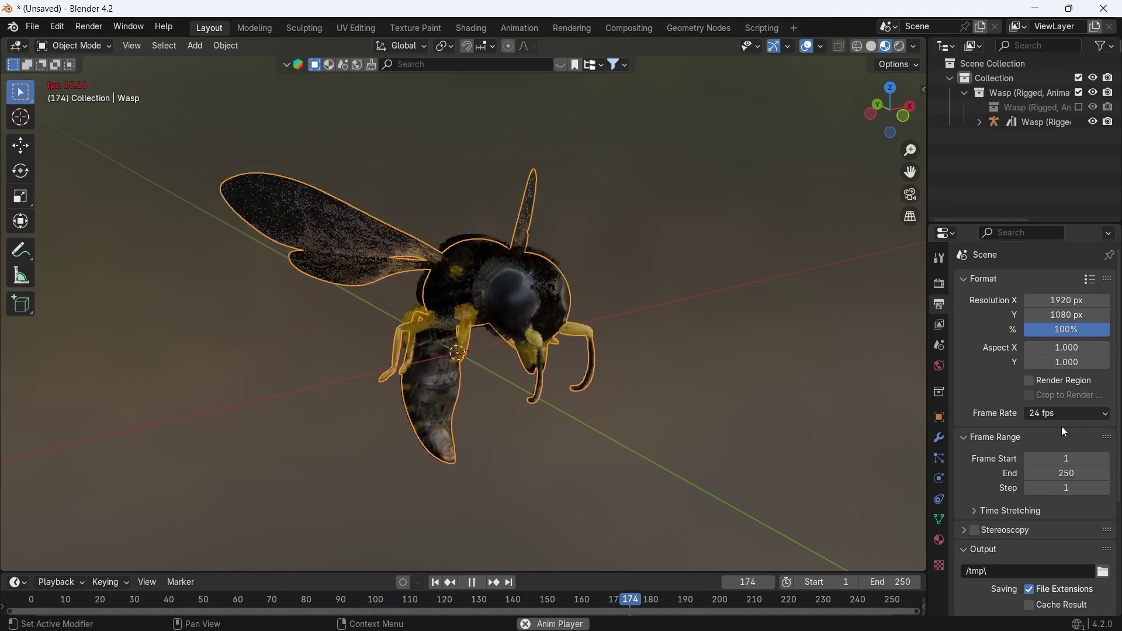
click(1083, 413)
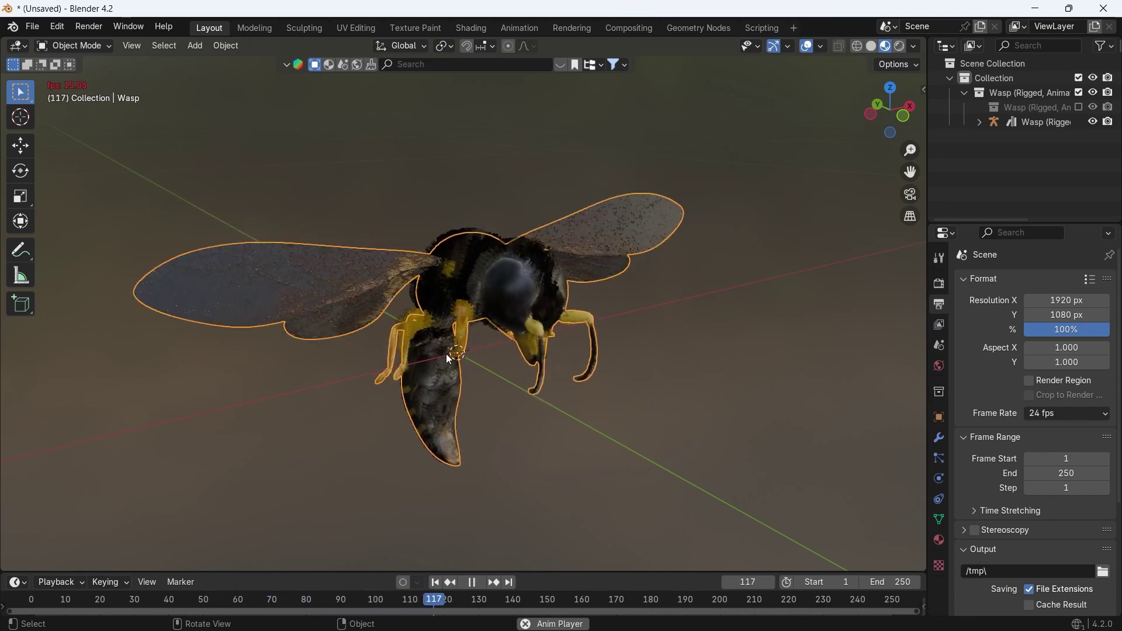
mouse_move(446, 354)
middle_down()
mouse_move(487, 353)
mouse_move(413, 386)
middle_up()
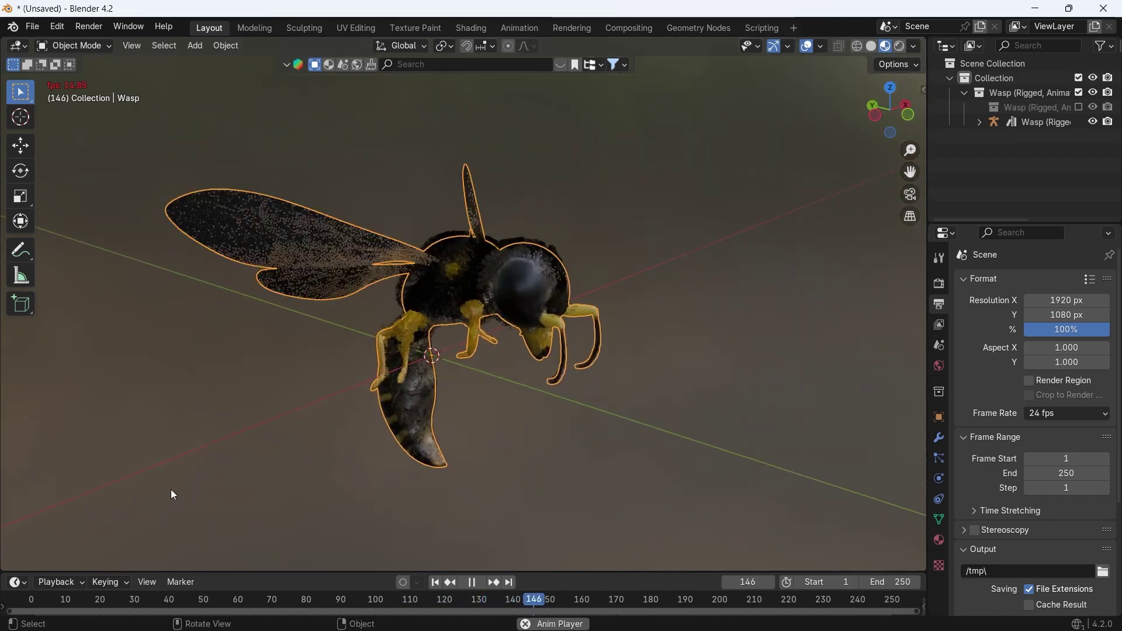
Set the Timeline playback Sync mode to Frame Dropping and confirm the choice
click(74, 578)
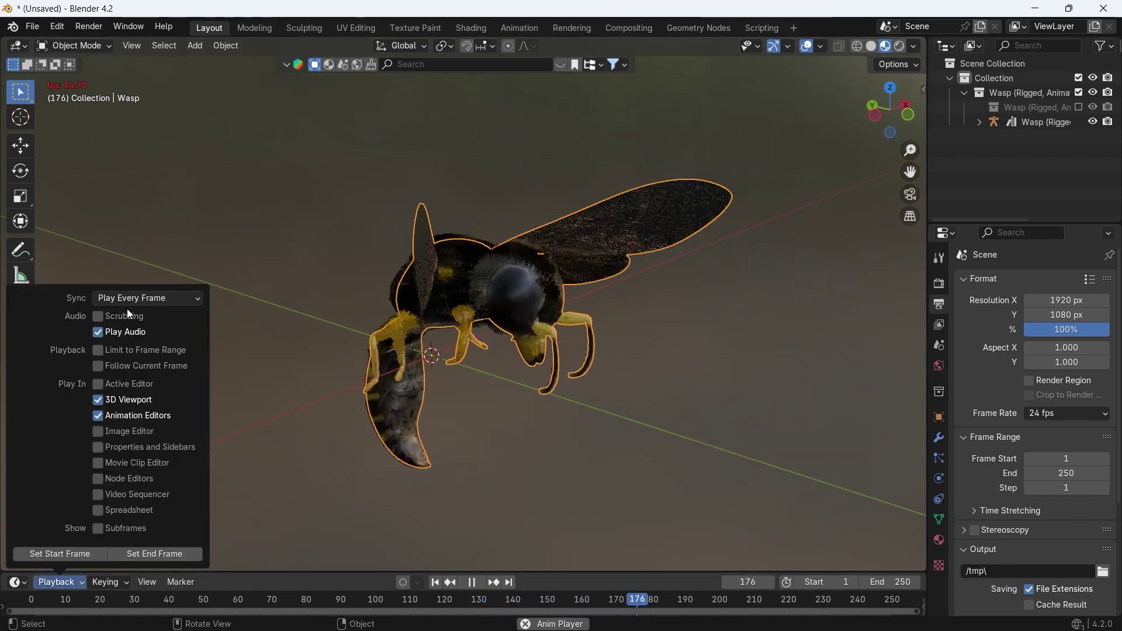
click(141, 303)
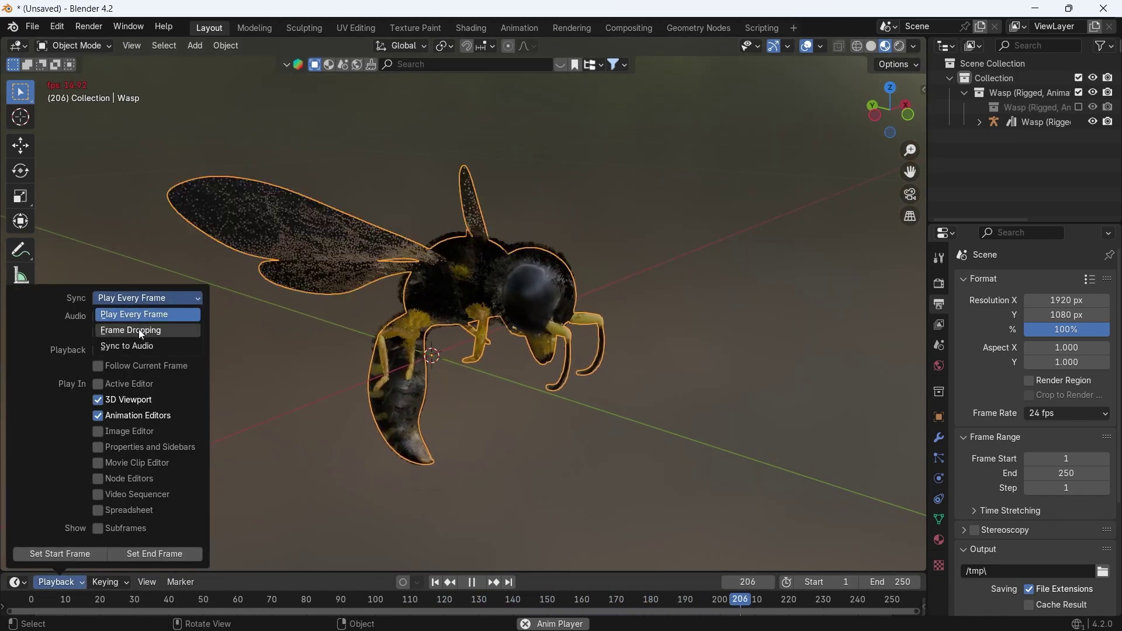
click(138, 329)
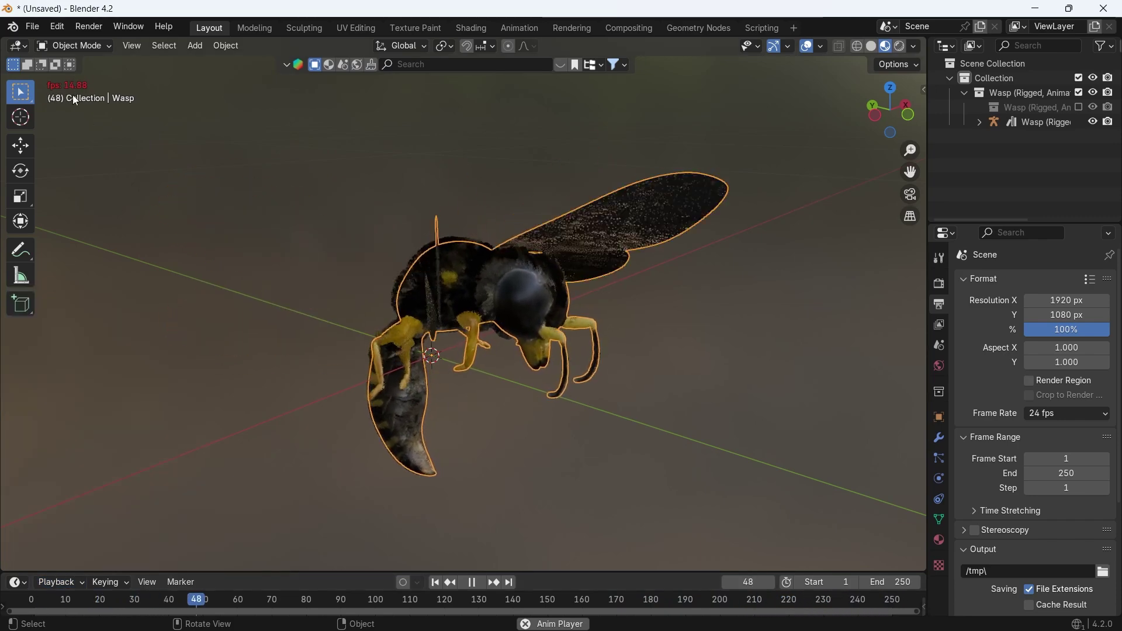
click(65, 578)
click(164, 301)
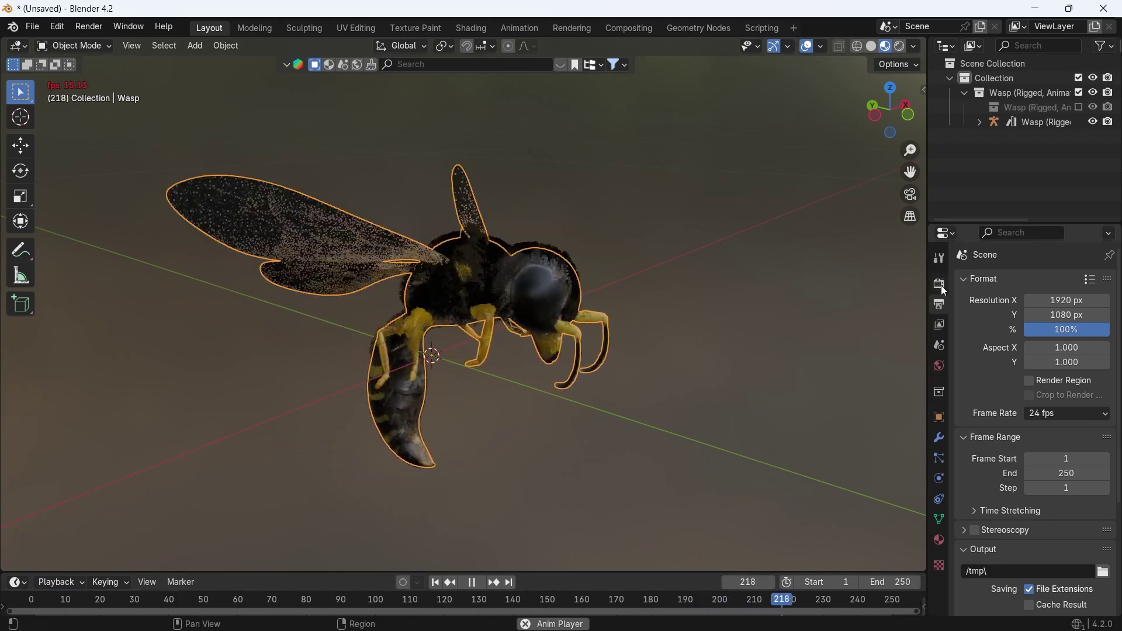
Hide the wasp's second modifier and particle systems in the viewport from the modifier stack
click(939, 437)
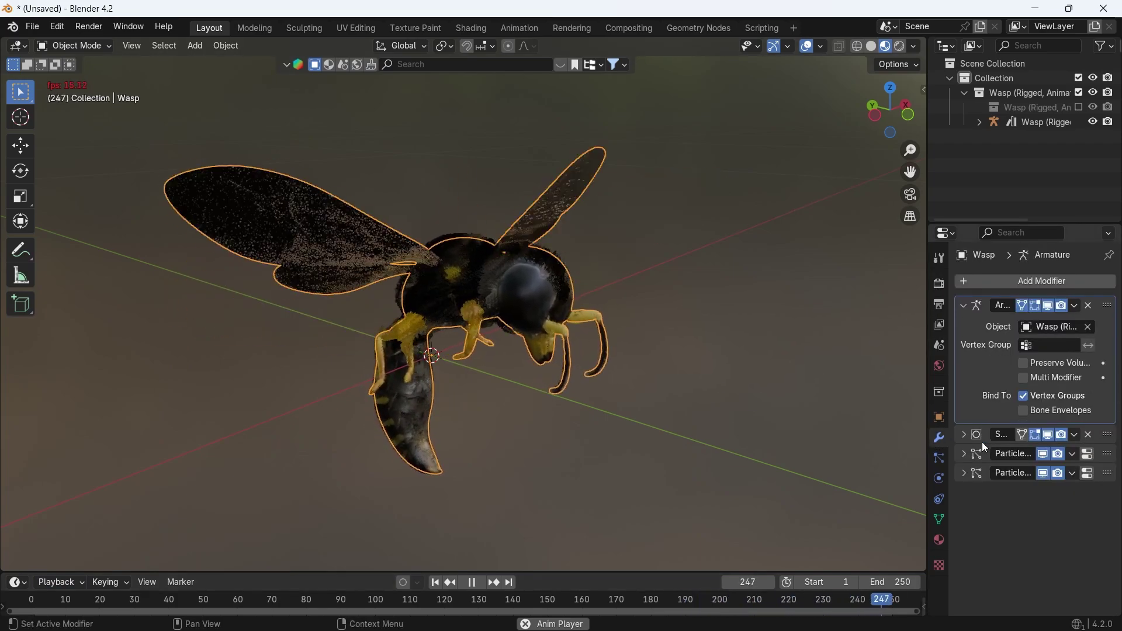
click(962, 459)
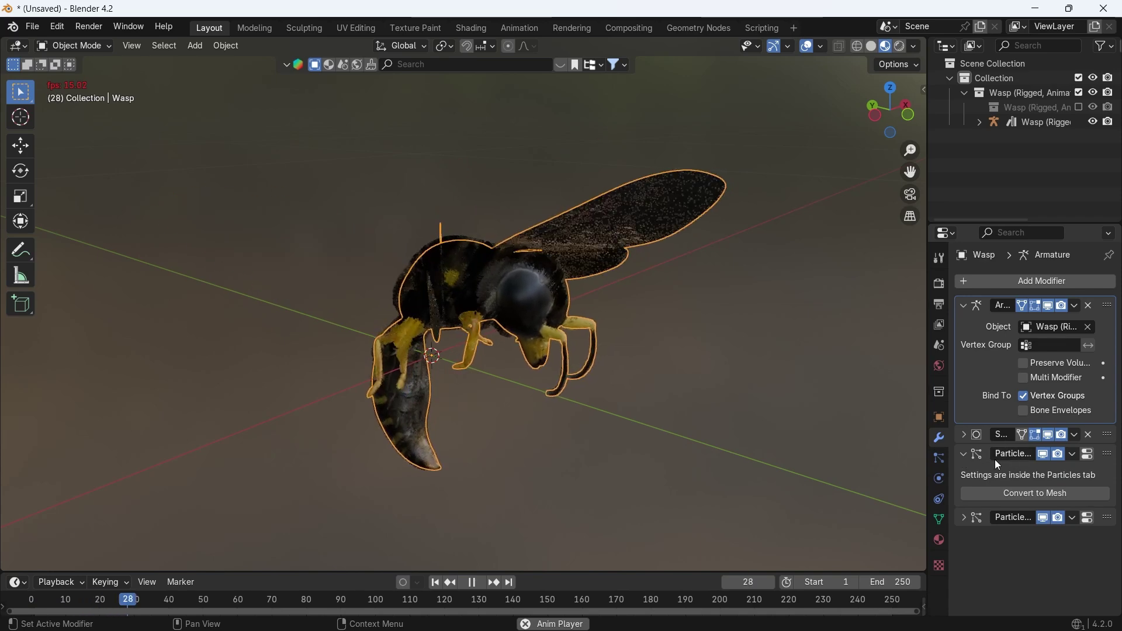
click(962, 454)
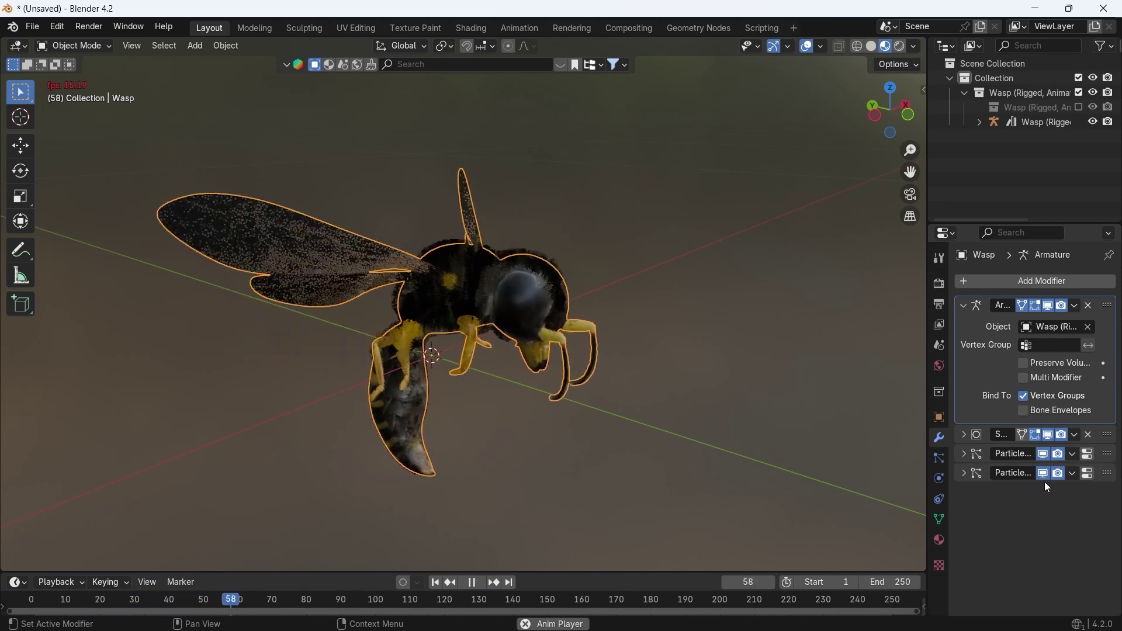
click(1047, 435)
click(1042, 453)
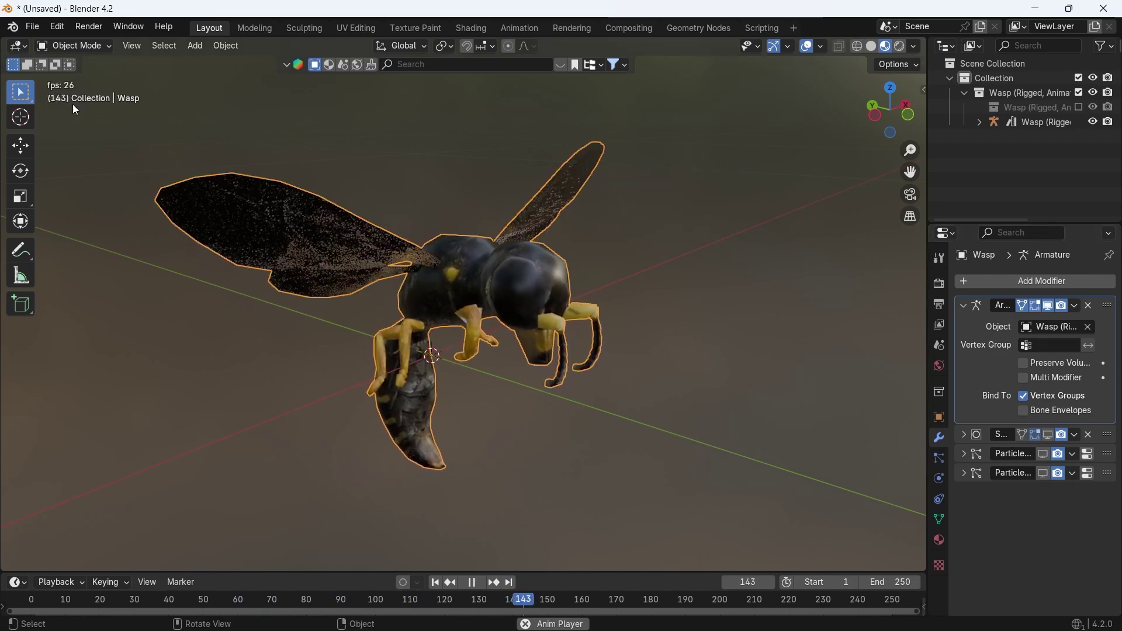
Switch to Rendered shading and show the modifier and particle systems again
key(z)
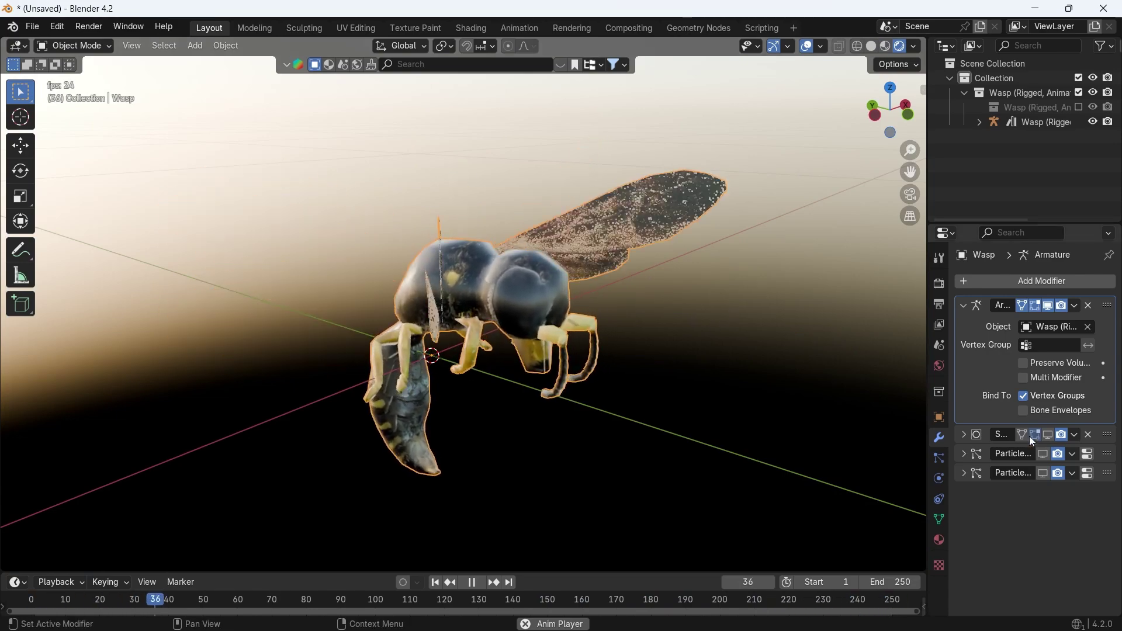
click(1047, 434)
click(1045, 453)
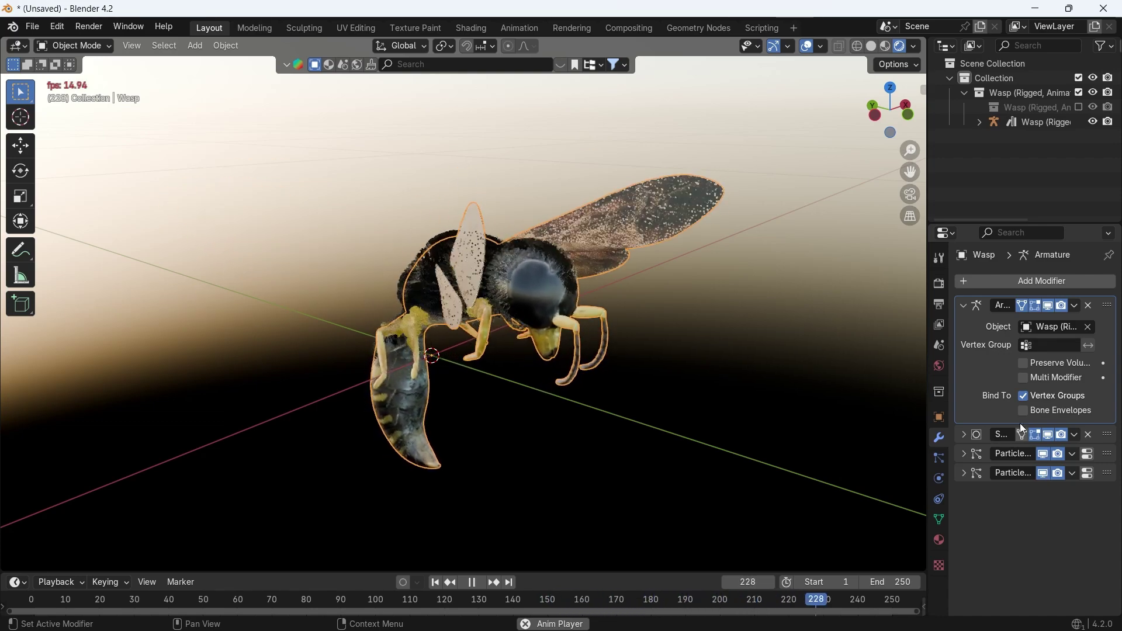
Enable Simplify in Render properties with viewport Max Subdivision at 0
click(939, 284)
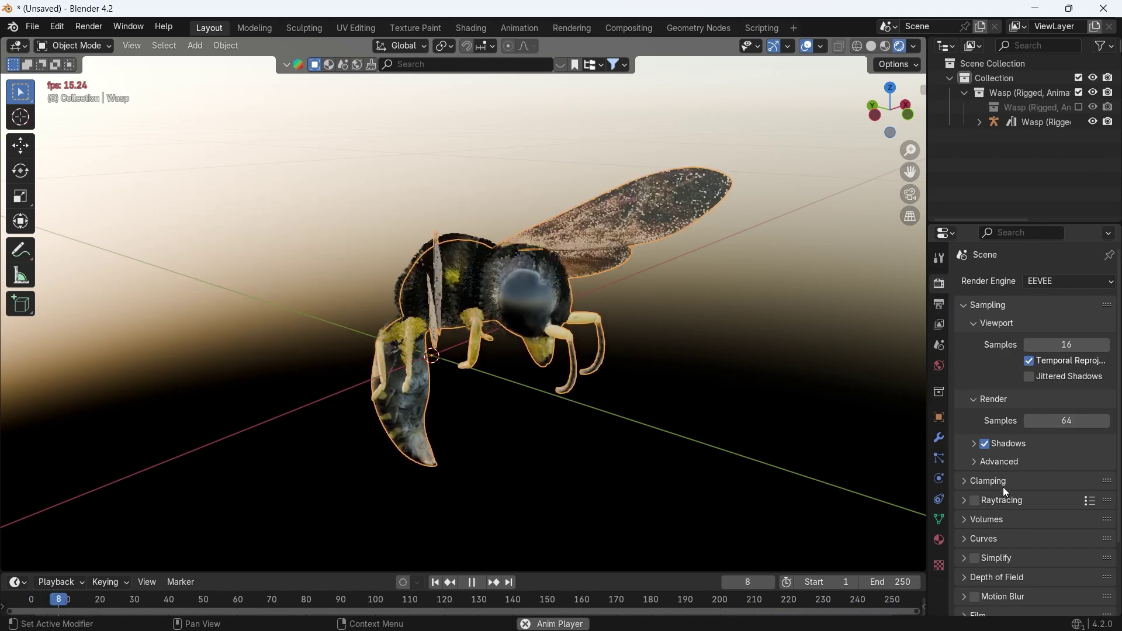
scroll(1005, 497, down, 2)
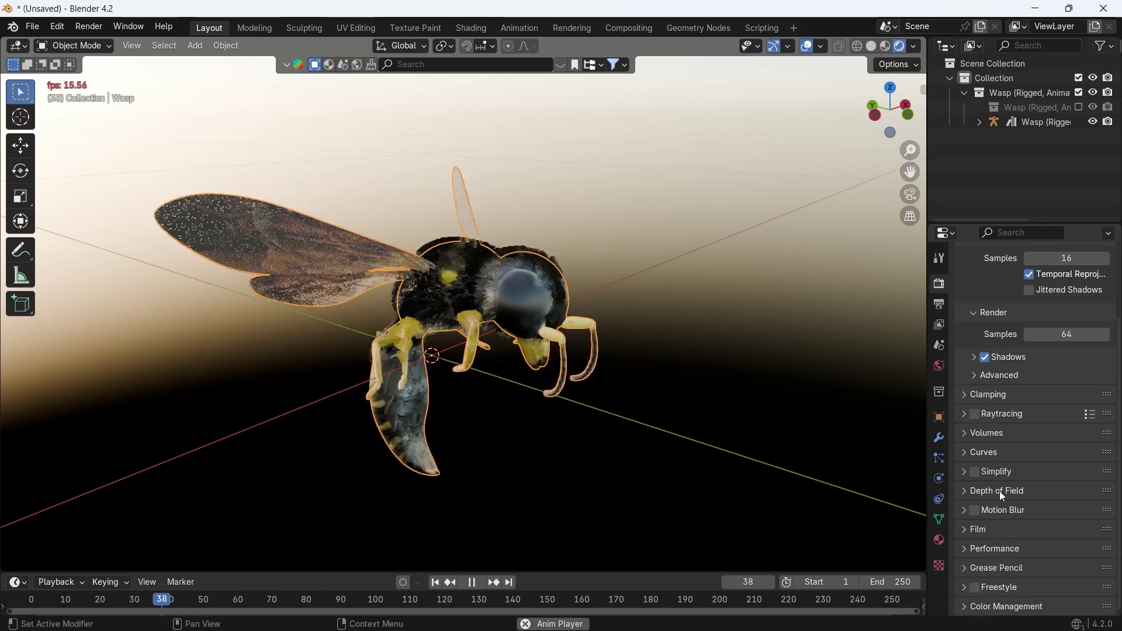
click(964, 474)
click(974, 473)
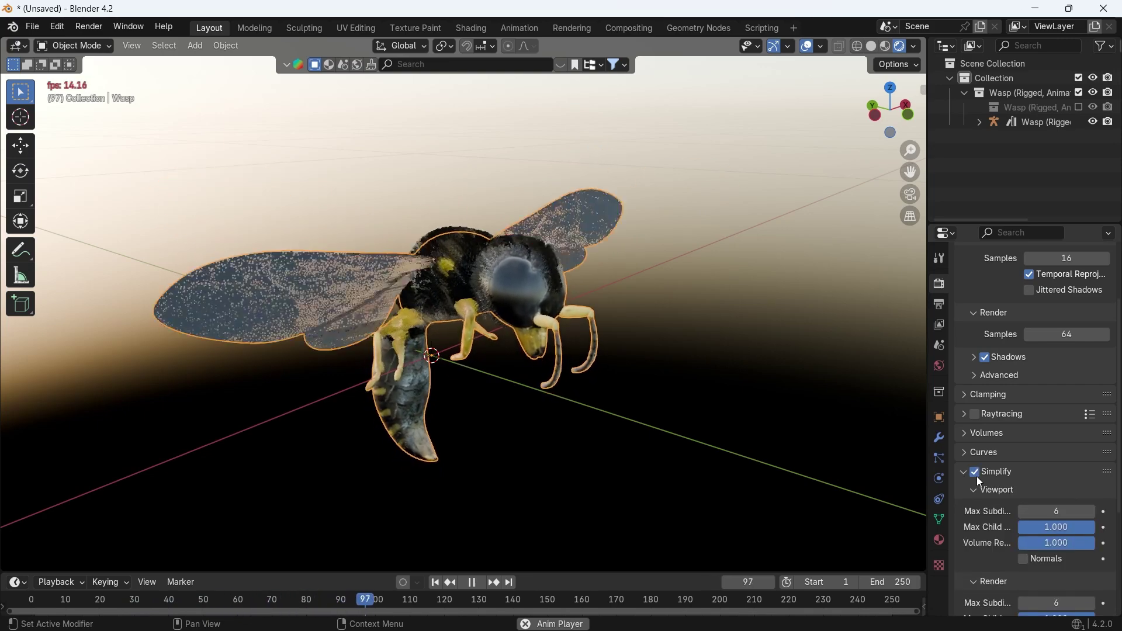
click(1061, 511)
text(0)
key(Return)
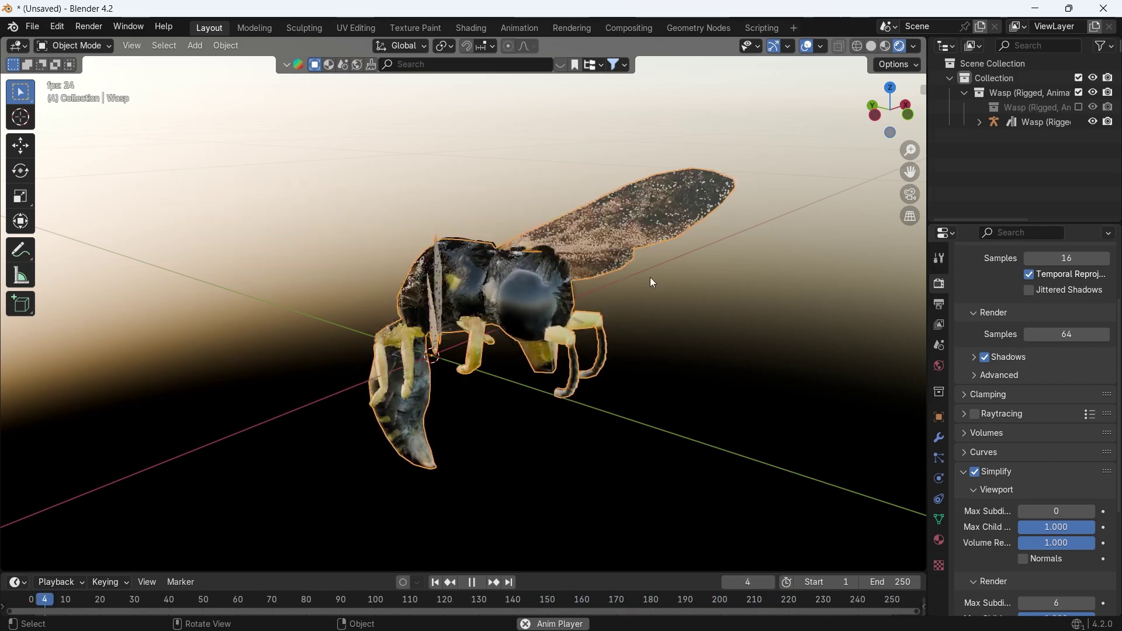
Lower the Simplify viewport Max Child Particles limit to about 0.73
mouse_move(678, 336)
middle_down()
mouse_move(528, 319)
mouse_move(665, 325)
middle_up()
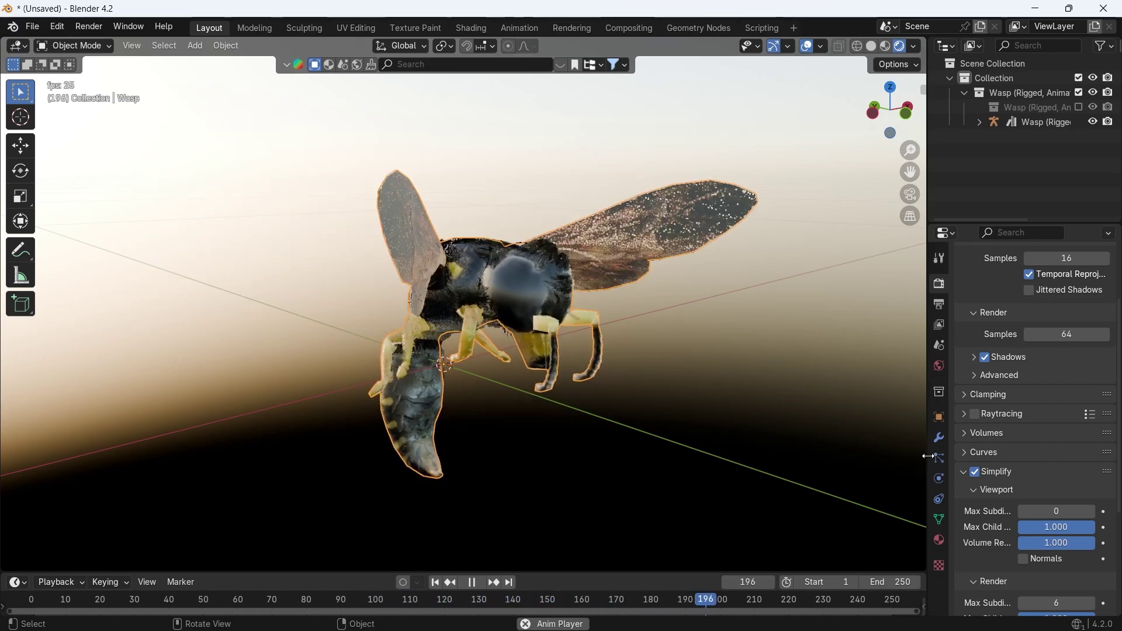
drag(928, 461, 884, 457)
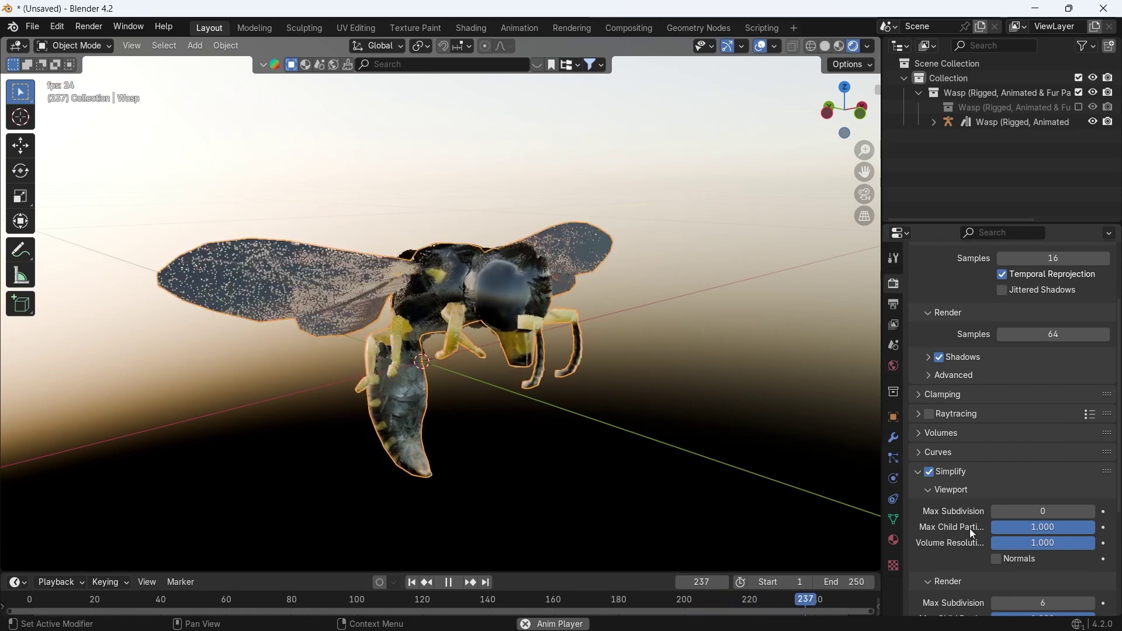
drag(1044, 529, 959, 529)
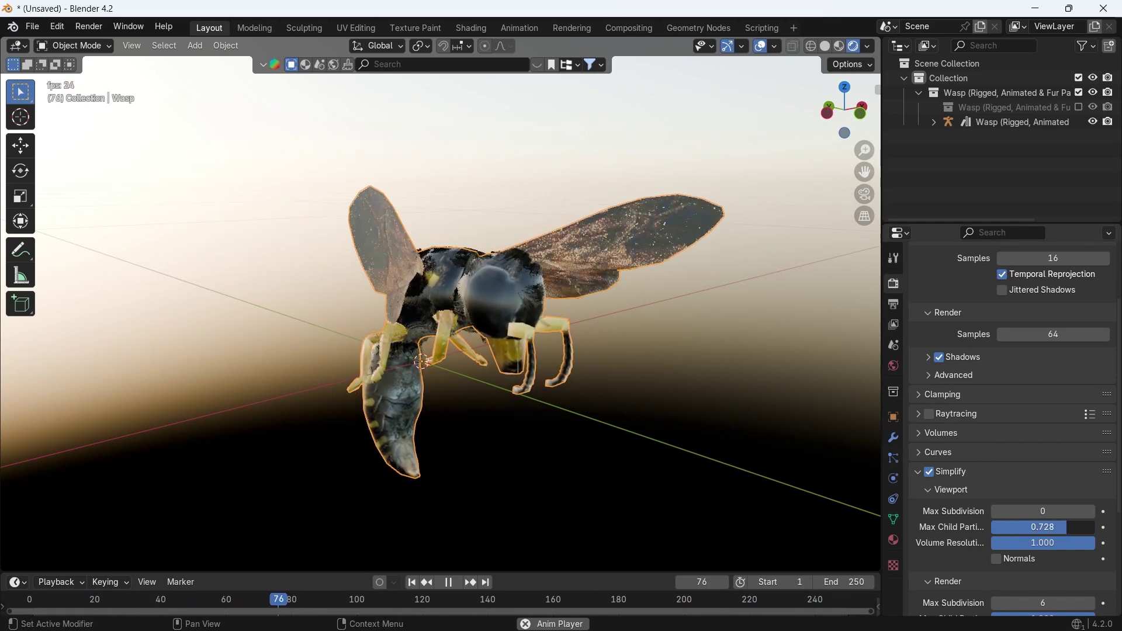
drag(960, 528, 1010, 528)
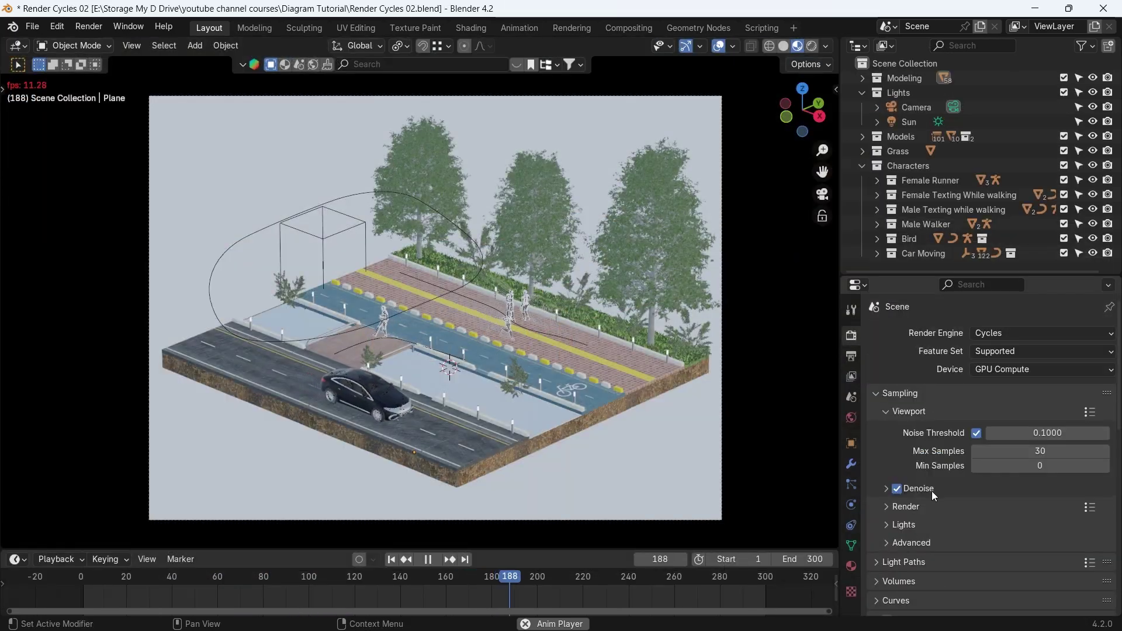
scroll(936, 520, down, 1)
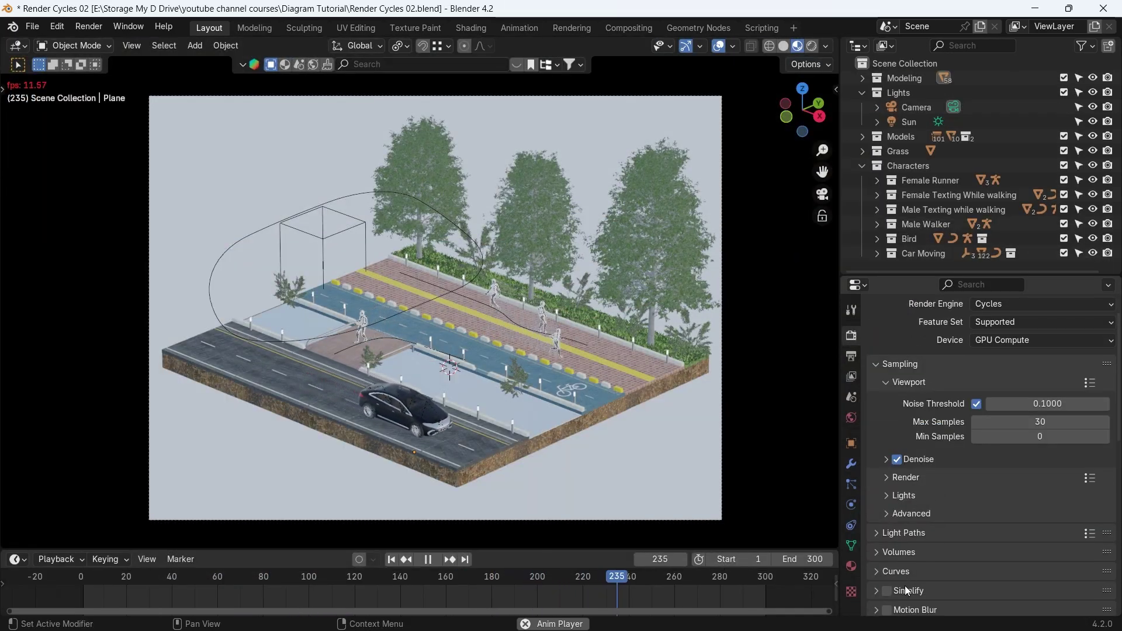
Enable Simplify for the street scene with viewport Max Subdivision at 0
click(886, 590)
click(930, 583)
scroll(931, 578, down, 3)
scroll(930, 579, down, 1)
text(0)
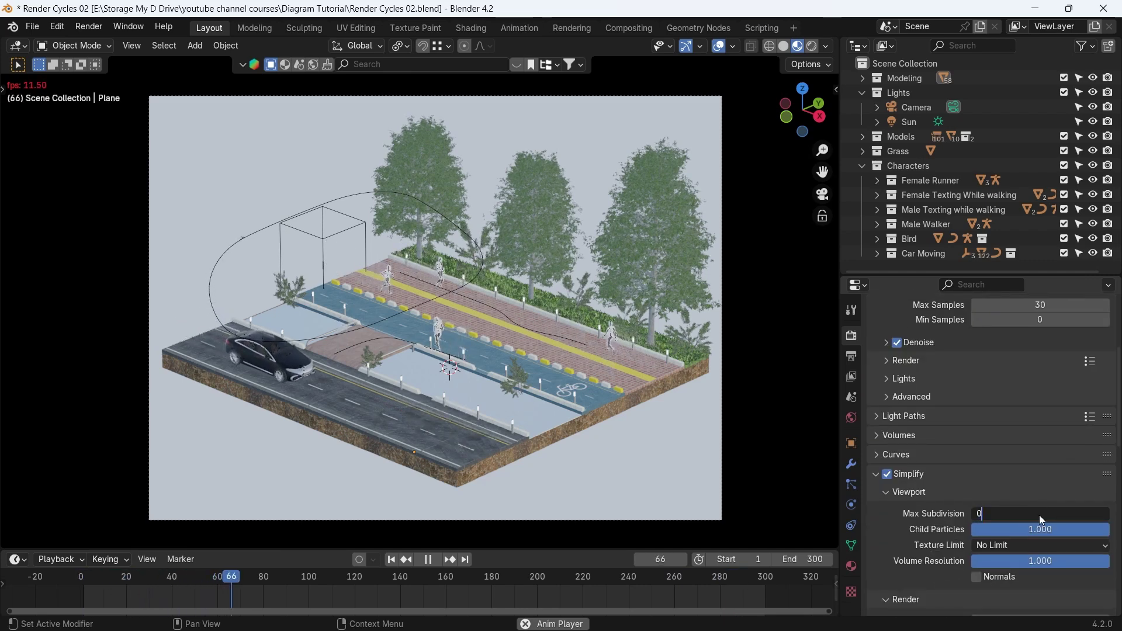
key(Return)
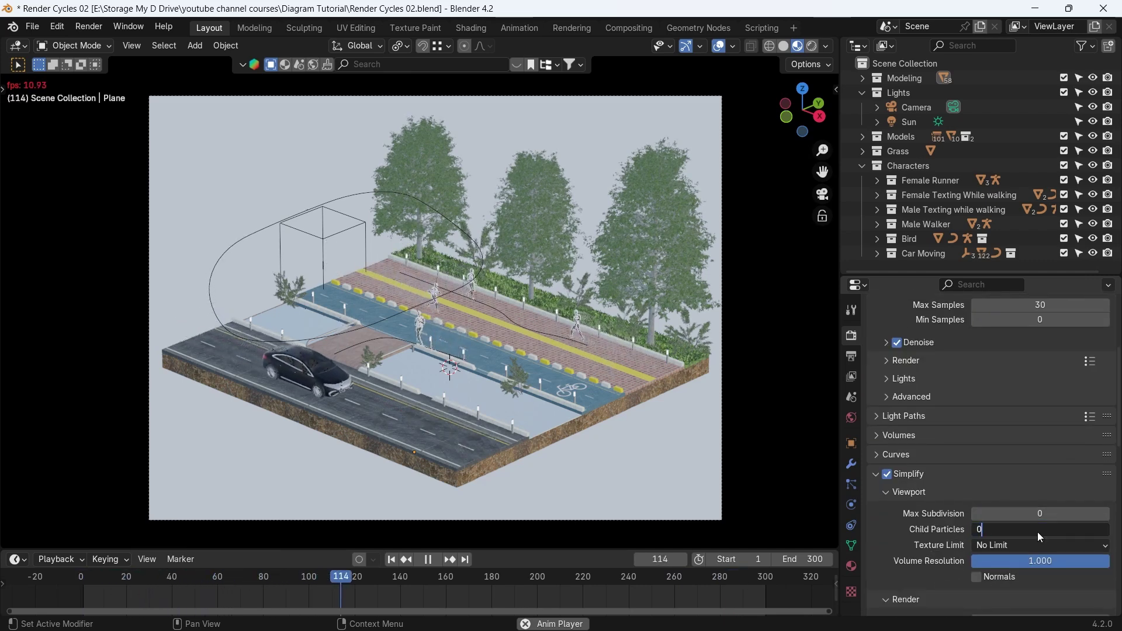
Cap viewport textures at 128 and collapse the Lights and Characters collections
click(1011, 548)
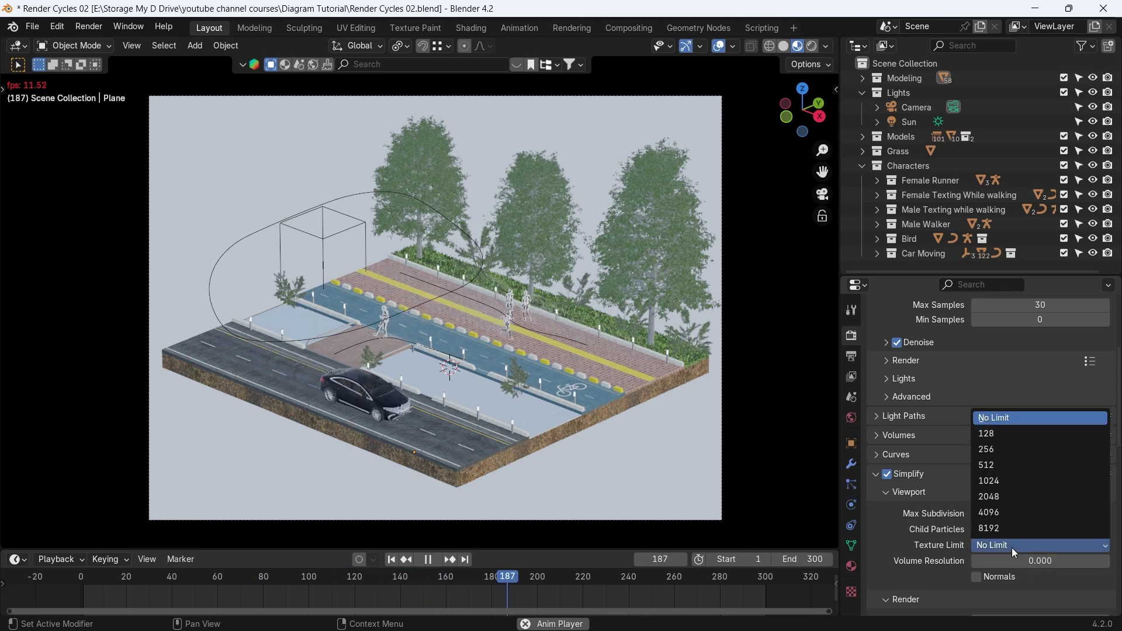
click(989, 435)
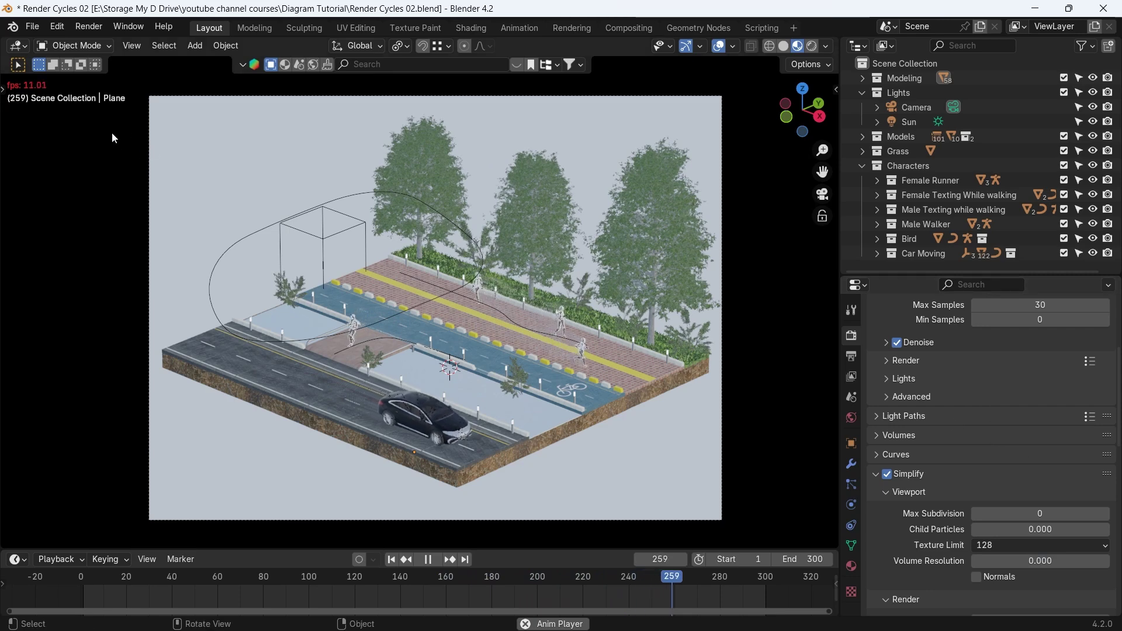
click(863, 92)
click(863, 135)
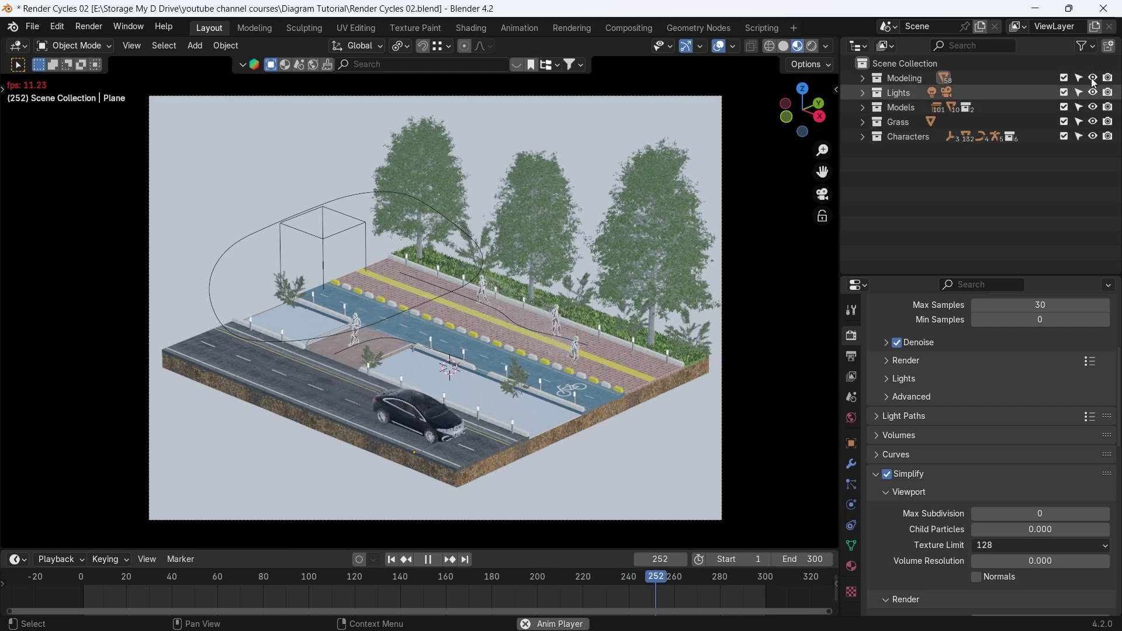
Hide all collections with the eye toggles to test playback, then show them again
drag(1093, 78, 1093, 138)
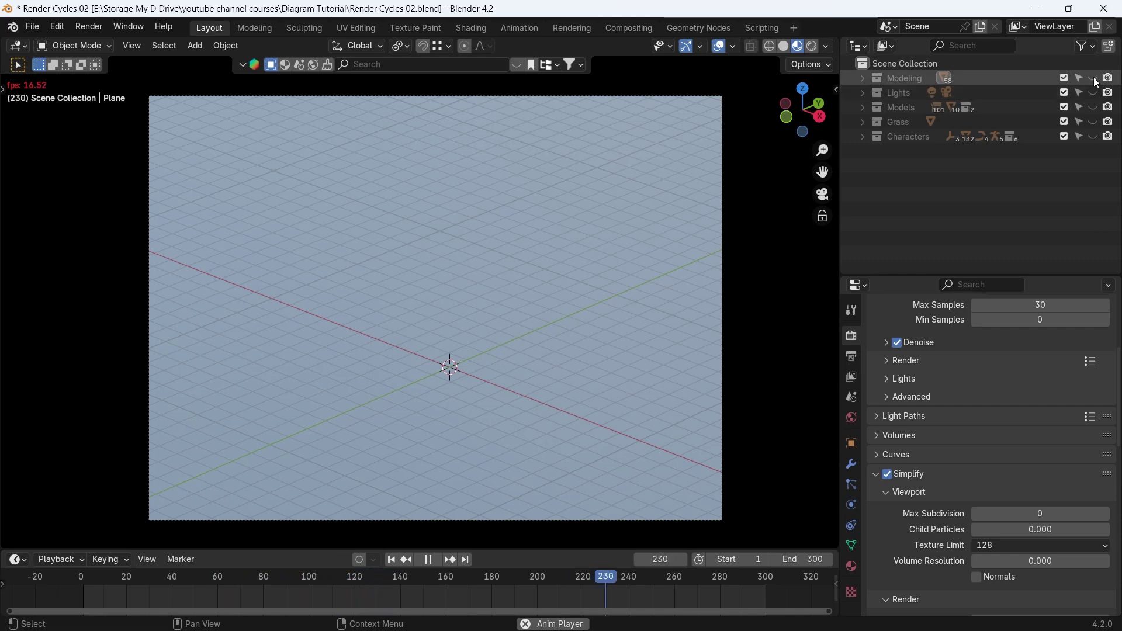
drag(1093, 78, 1093, 137)
Expose the Disable in Viewports toggle via the Outliner filter and disable all five collections
click(1091, 48)
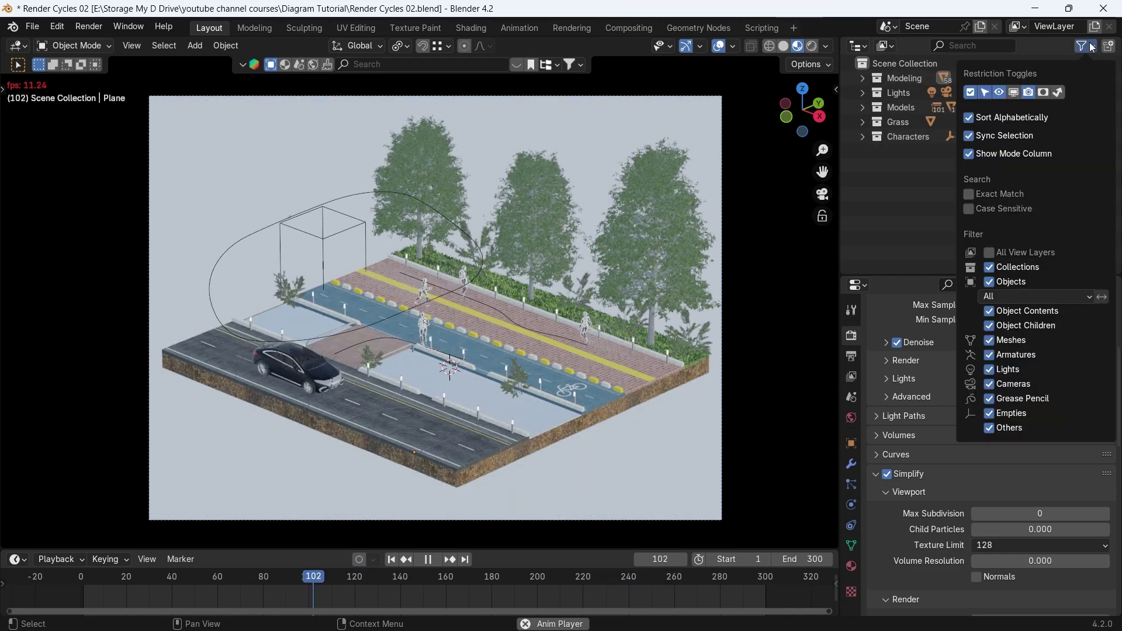
click(1014, 93)
drag(1091, 78, 1091, 140)
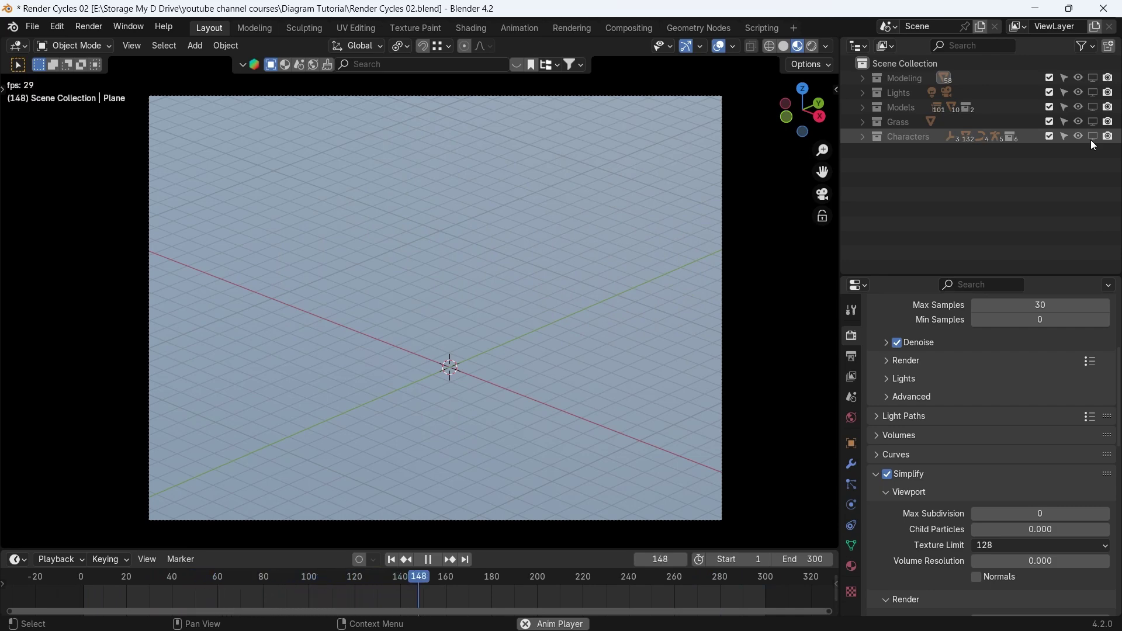
Re-enable the Modeling and Models collections in the viewport and expand Characters
click(1091, 78)
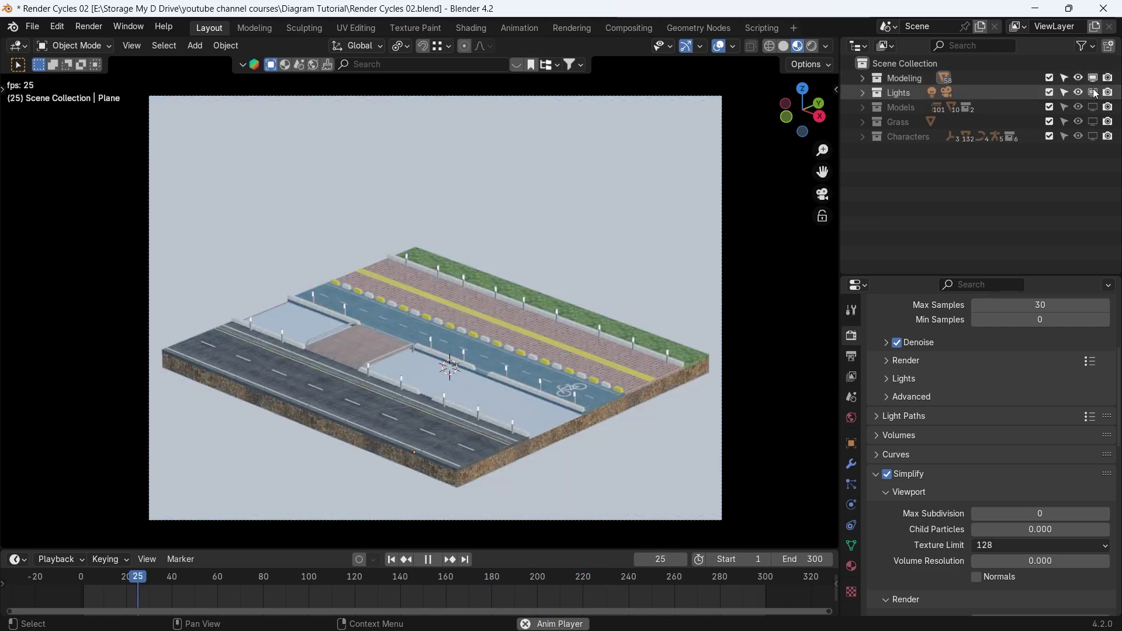
click(1092, 107)
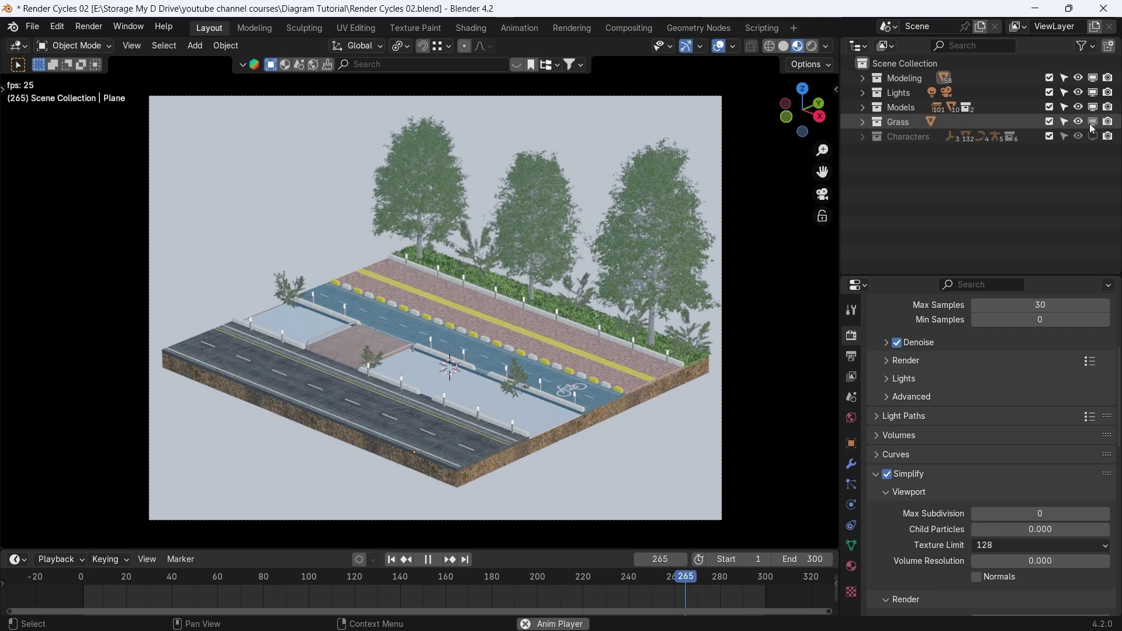
click(862, 136)
Restart playback from frame 1 and check the output frame rate
key(shift+Left)
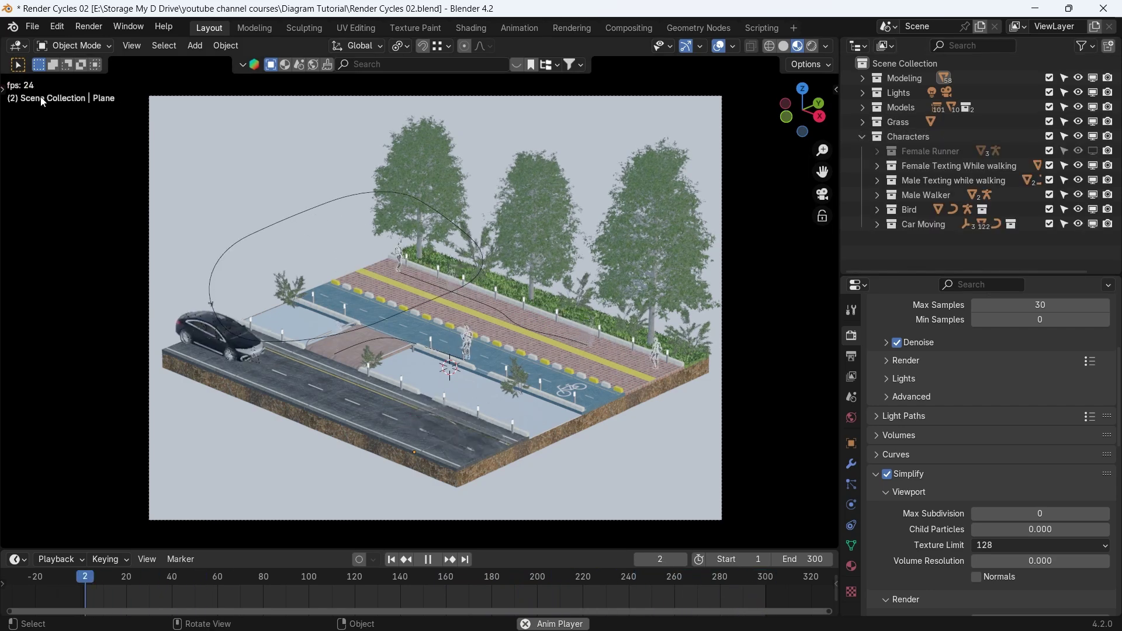
click(850, 358)
click(851, 336)
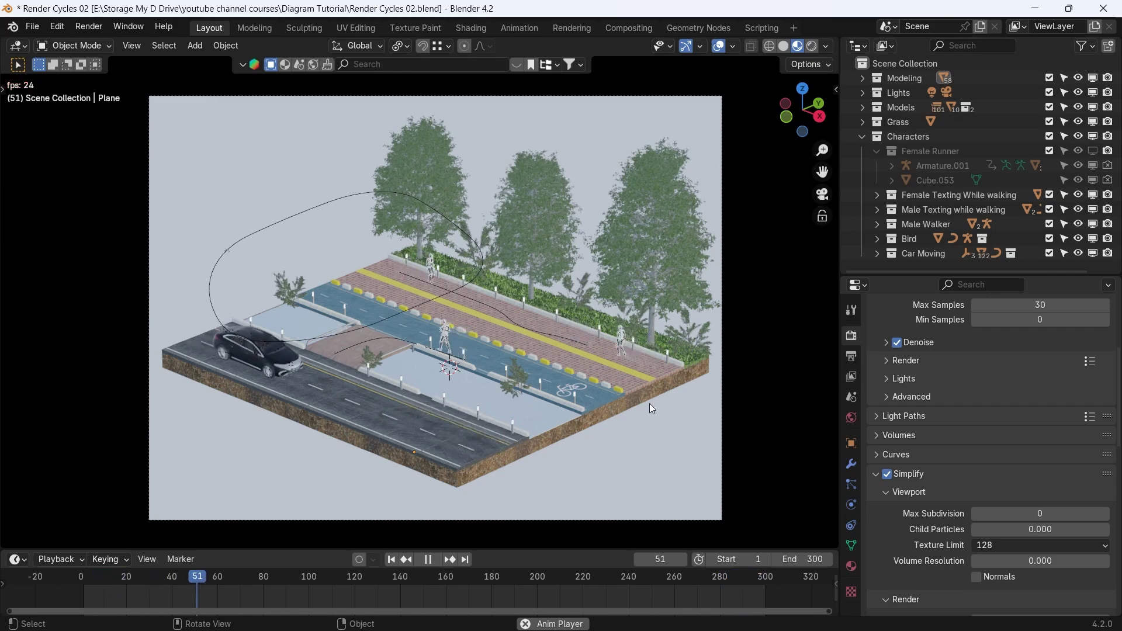
Orbit out of camera view to inspect the whole street scene during playback
middle_drag(597, 320, 515, 378)
scroll(514, 377, up, 3)
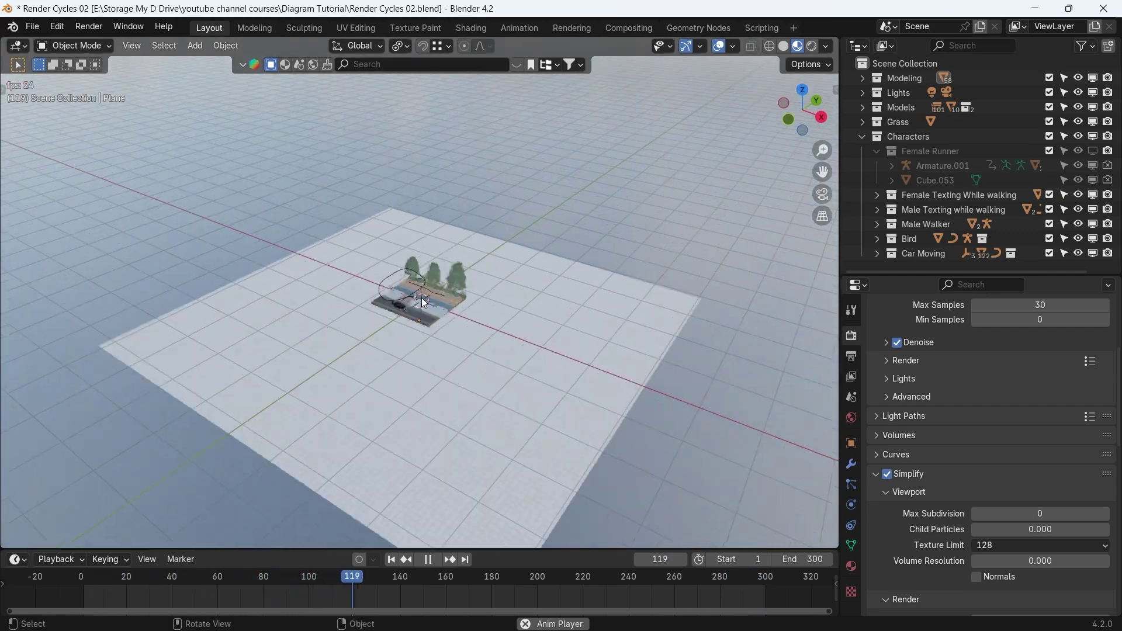
scroll(425, 306, up, 5)
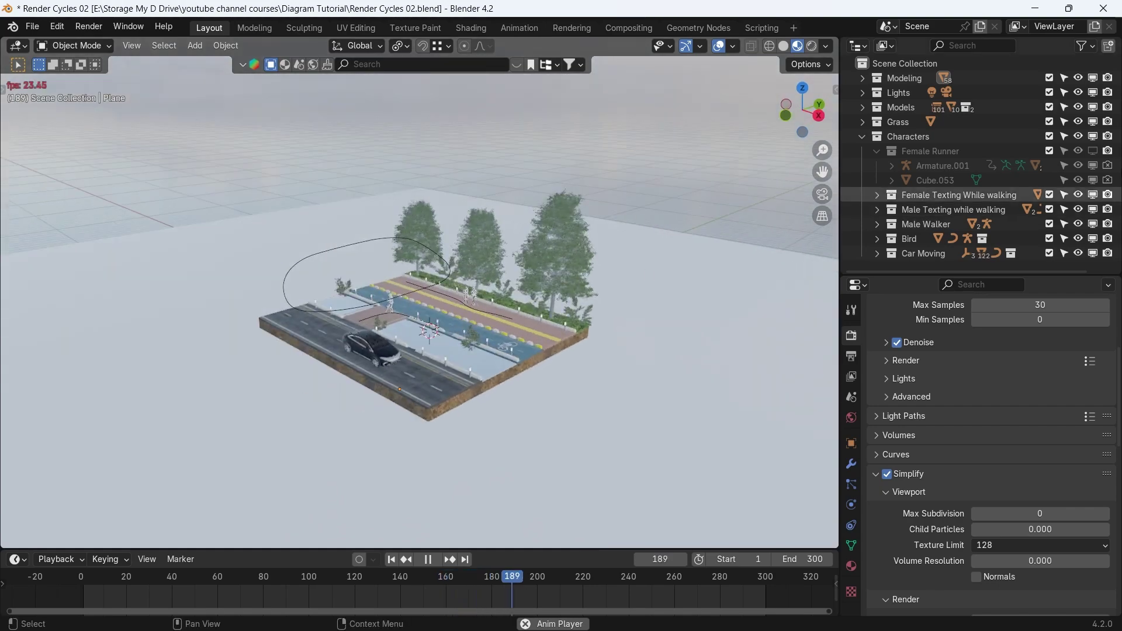